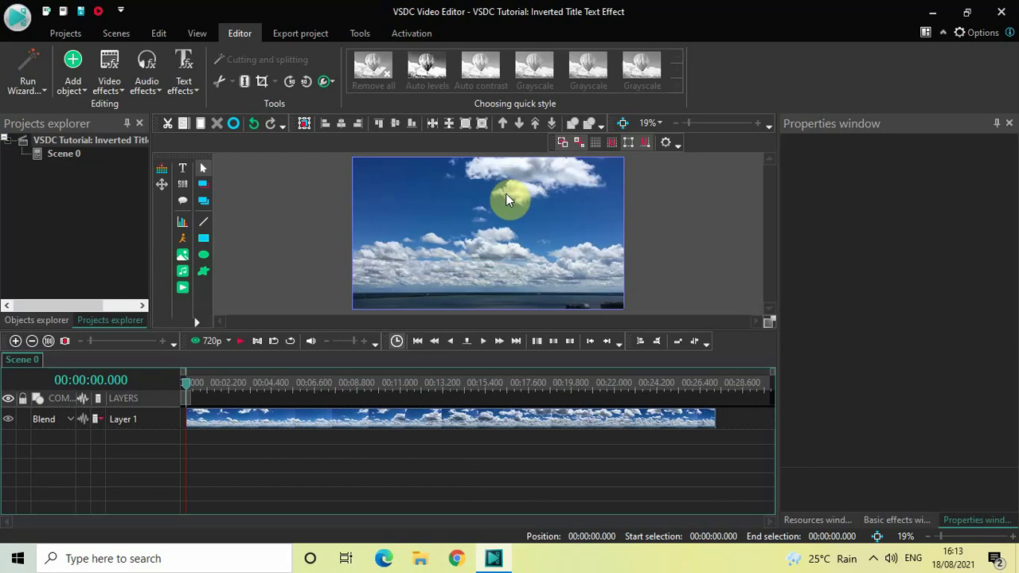
Step: Add Text 11 on Layer 12, sized to the full 1920×1080 frame at position 0,0
left_click(77, 83)
mouse_move(119, 227)
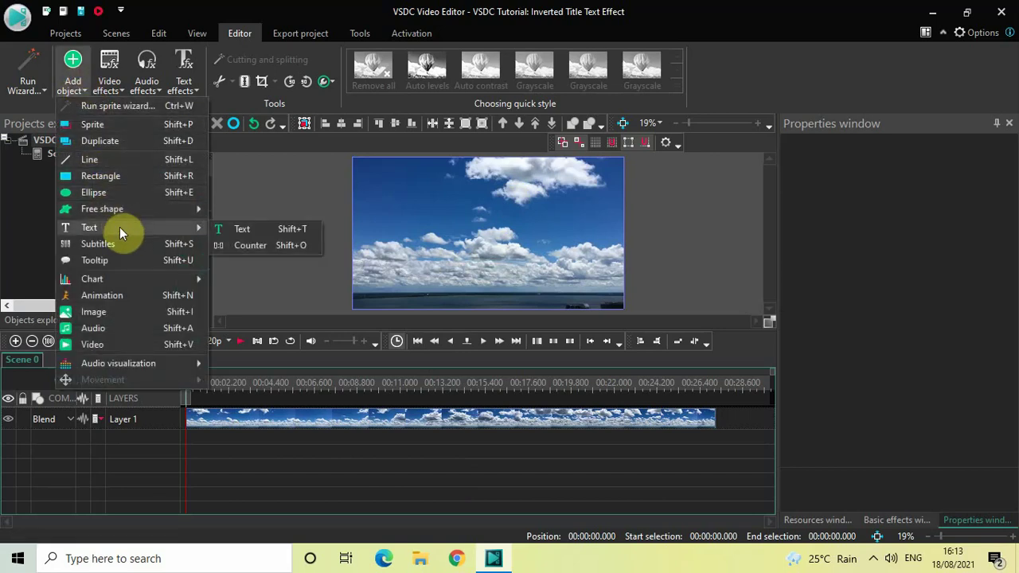
left_click(268, 229)
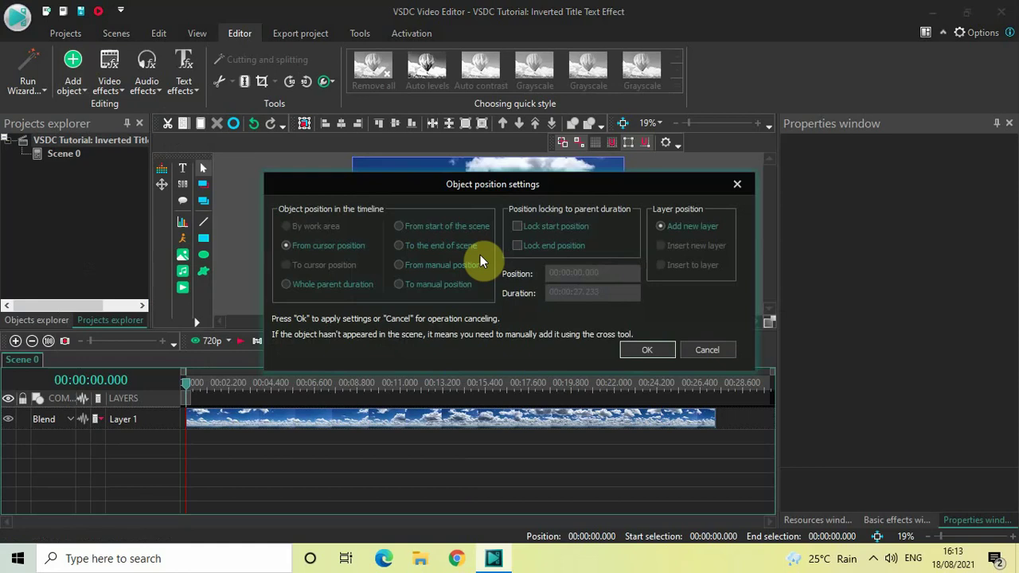
left_click(641, 351)
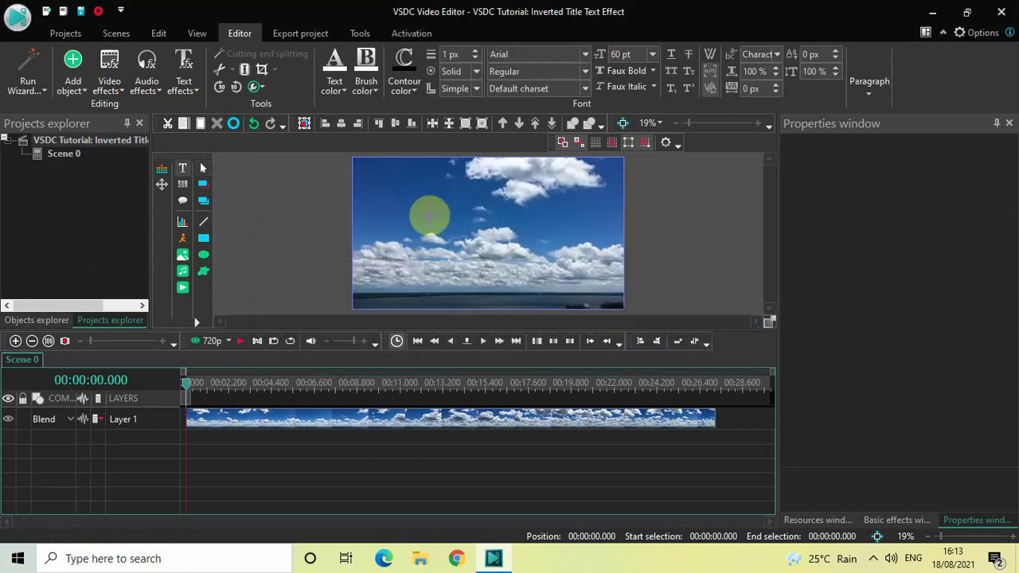
left_click_drag(369, 175, 599, 294)
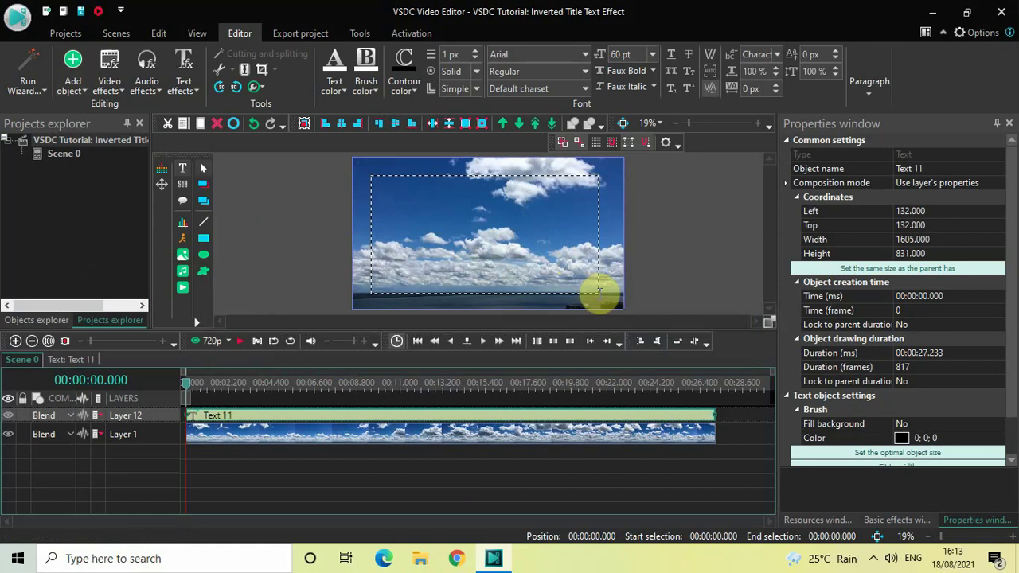
left_click(821, 269)
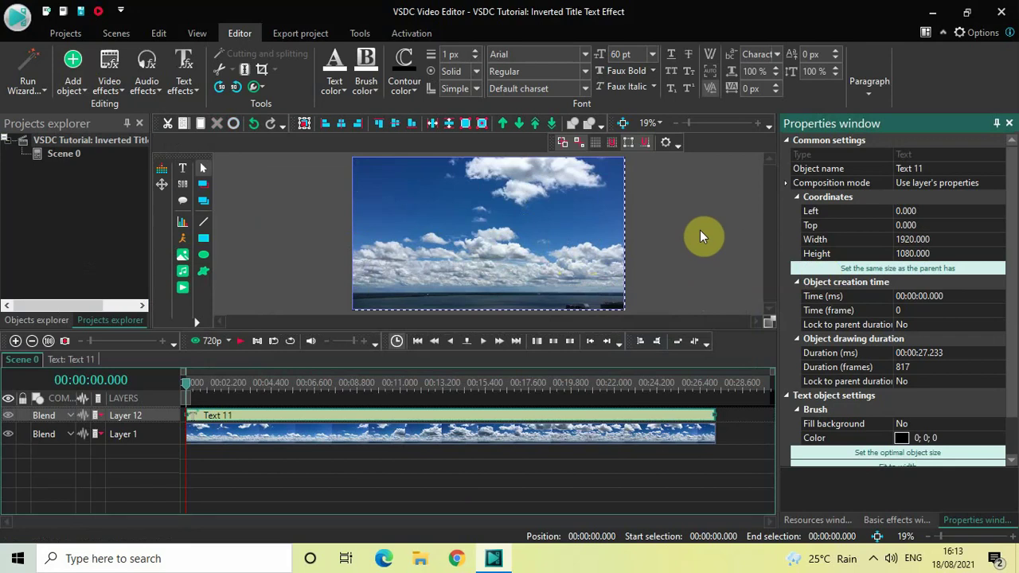
Step: Type the word TEXT into the text object and select it
left_click(519, 205)
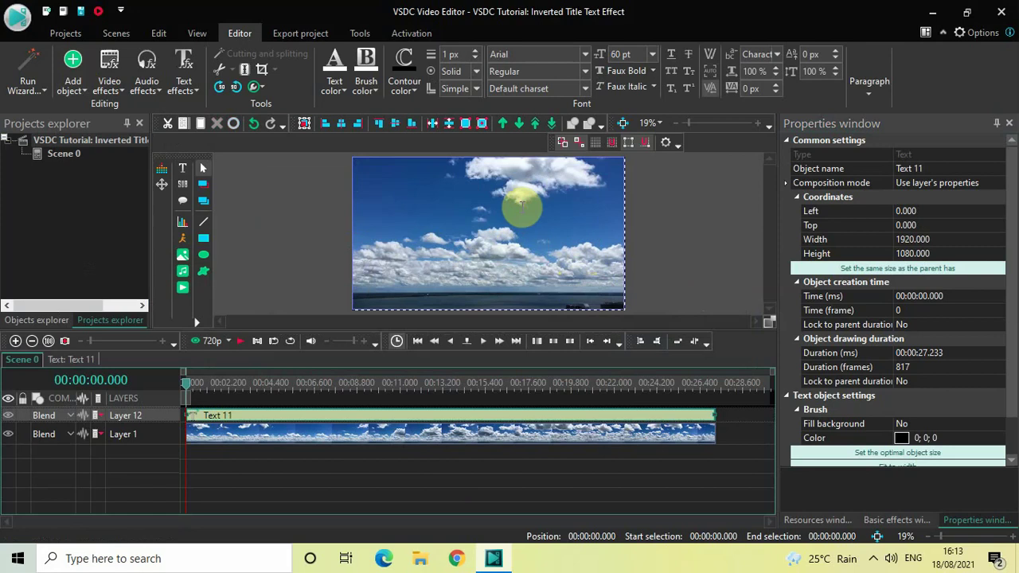
type("TEXT")
key("ctrl+a")
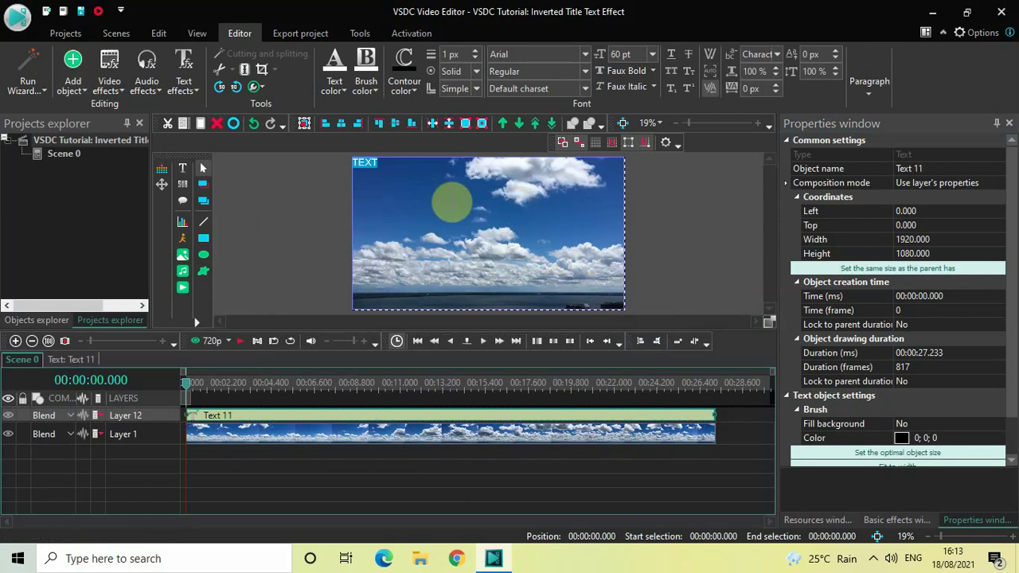
Step: Set the selected text to the Impact font at size 800
left_click(547, 54)
key("BackSpace")
type("Impact")
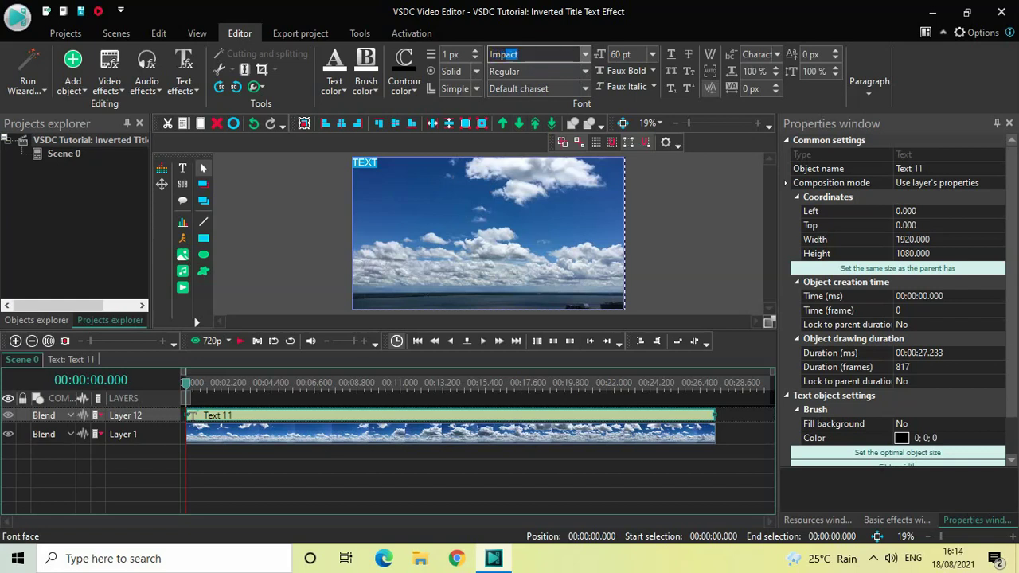
key("Return")
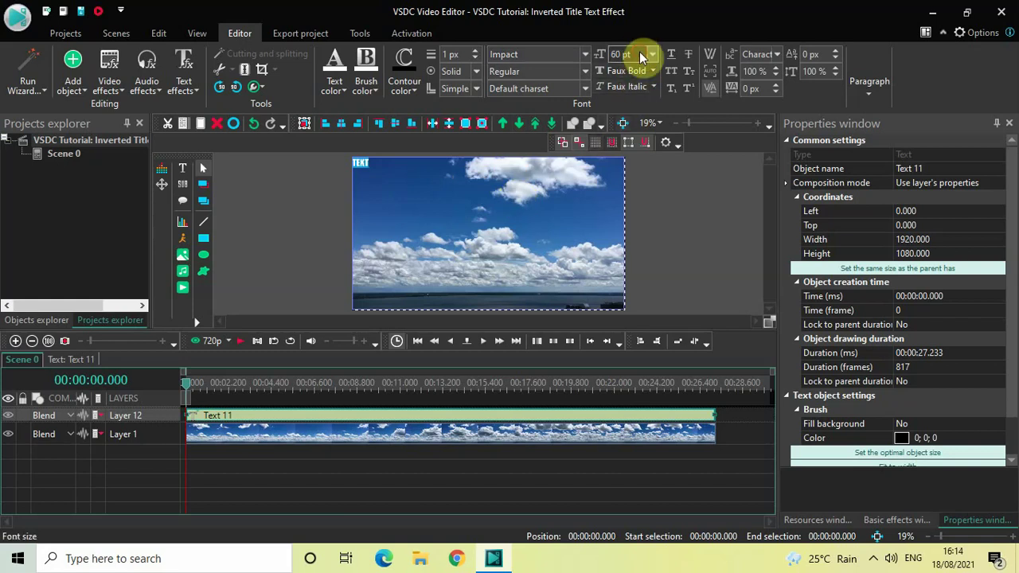
type("800")
key("Return")
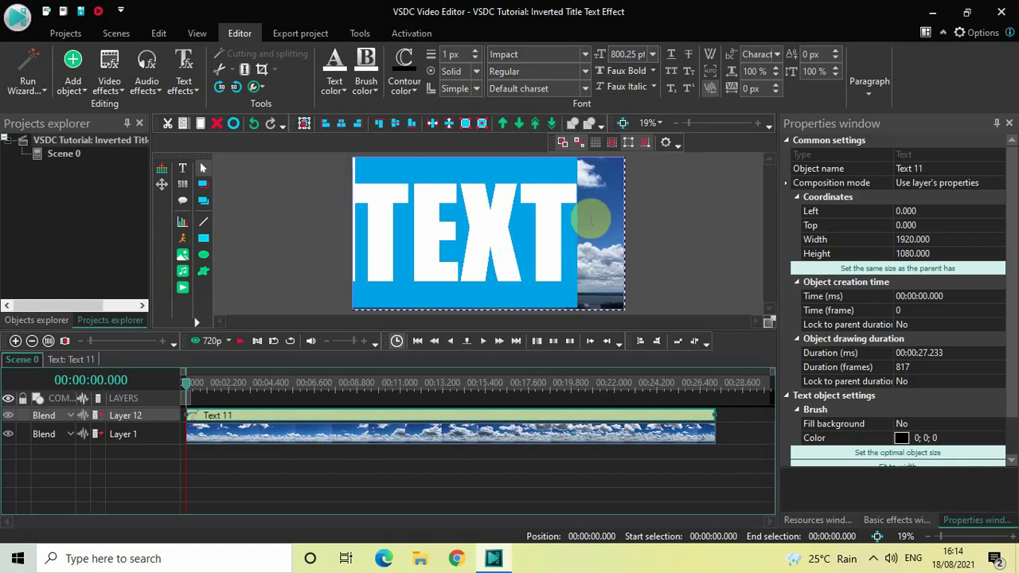
Step: Apply Center paragraph alignment to the TEXT title, then deselect the text object
left_click(870, 86)
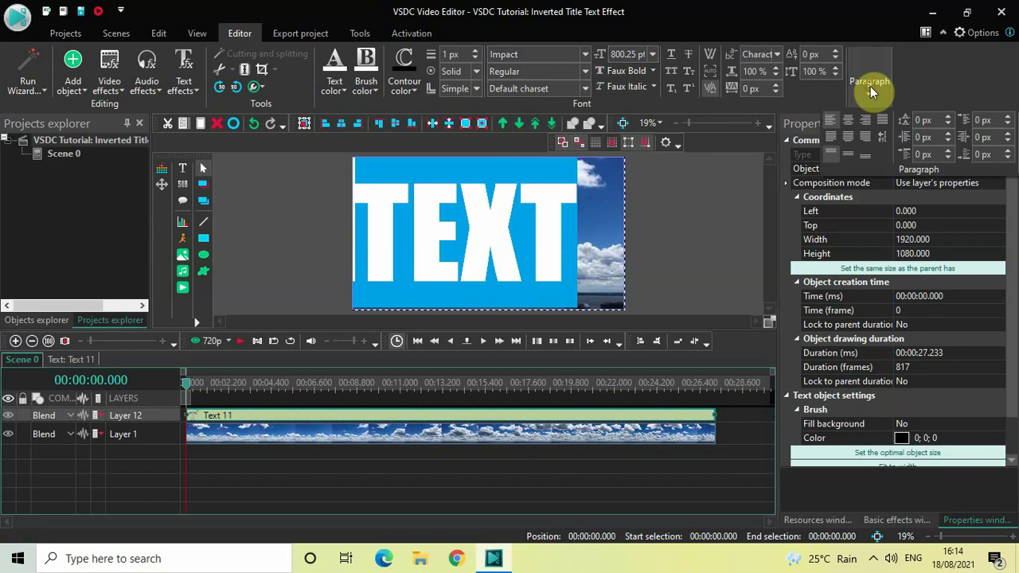
left_click(846, 120)
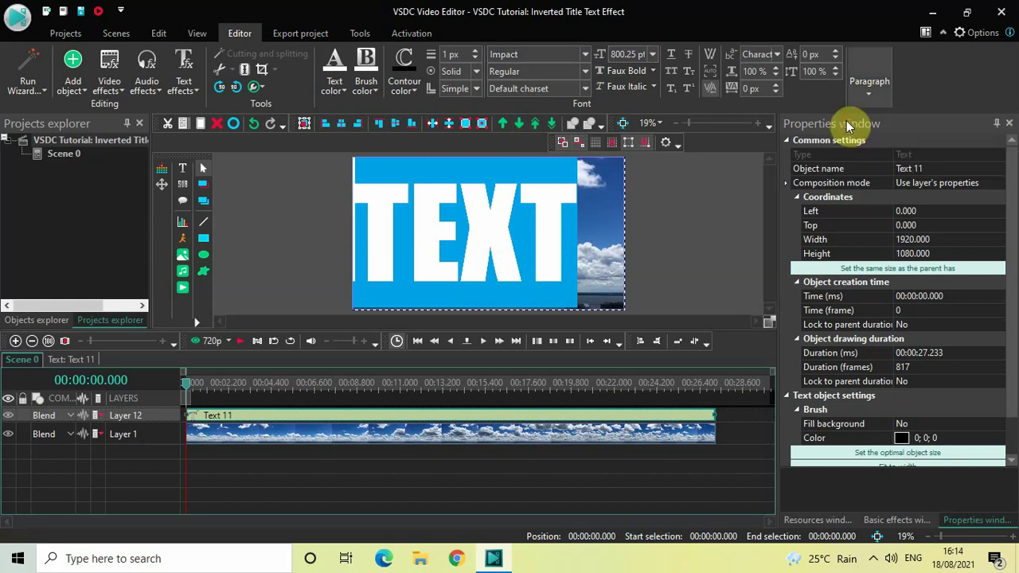
left_click(871, 85)
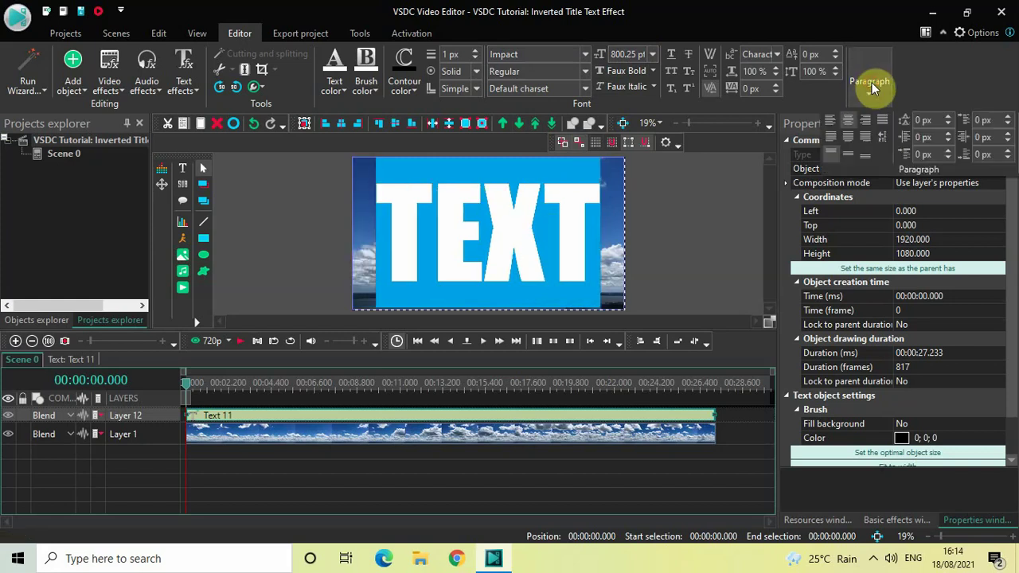
left_click(846, 158)
left_click(707, 243)
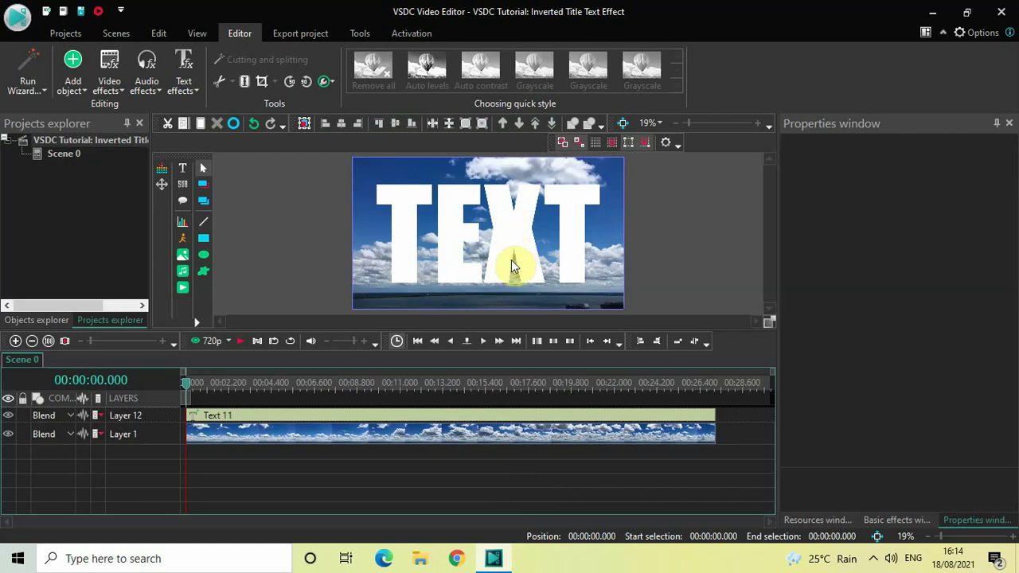
left_click(433, 416)
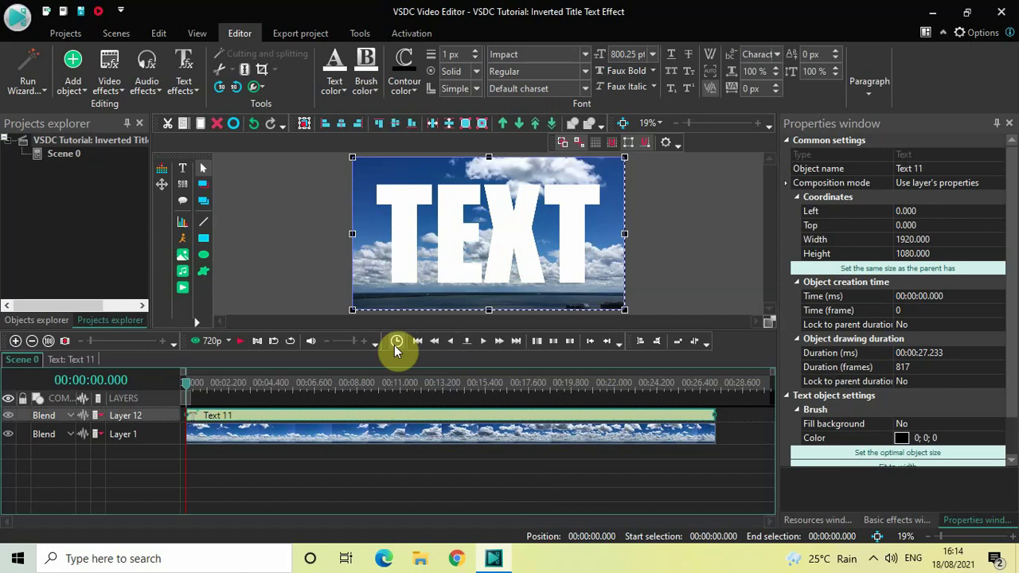
left_click(334, 93)
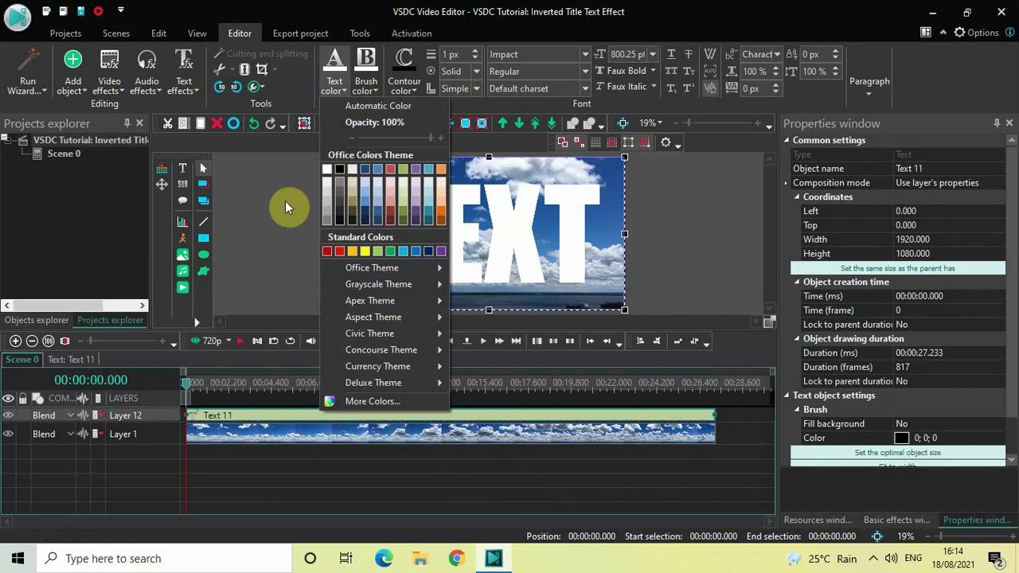
left_click(278, 232)
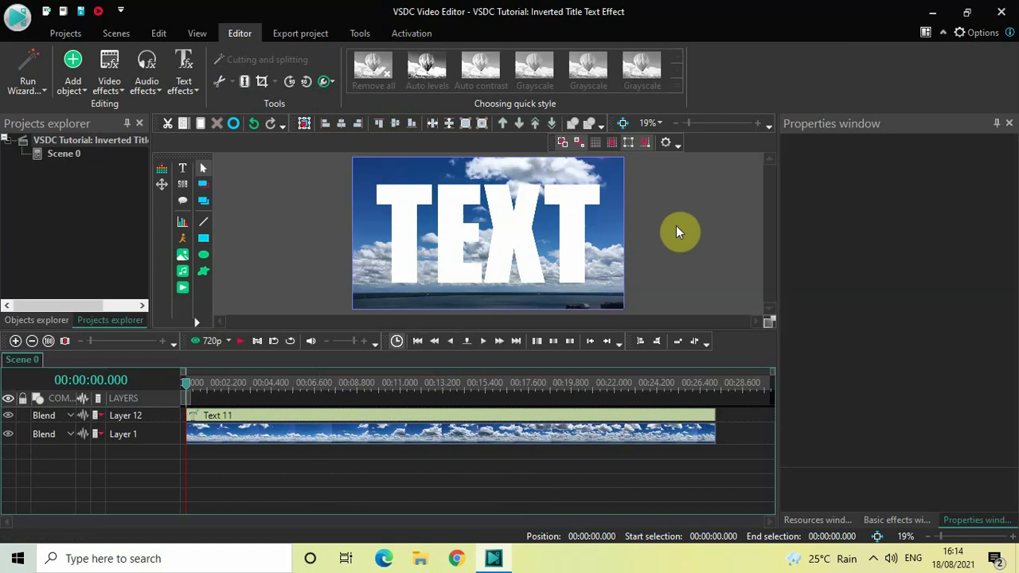
key("space")
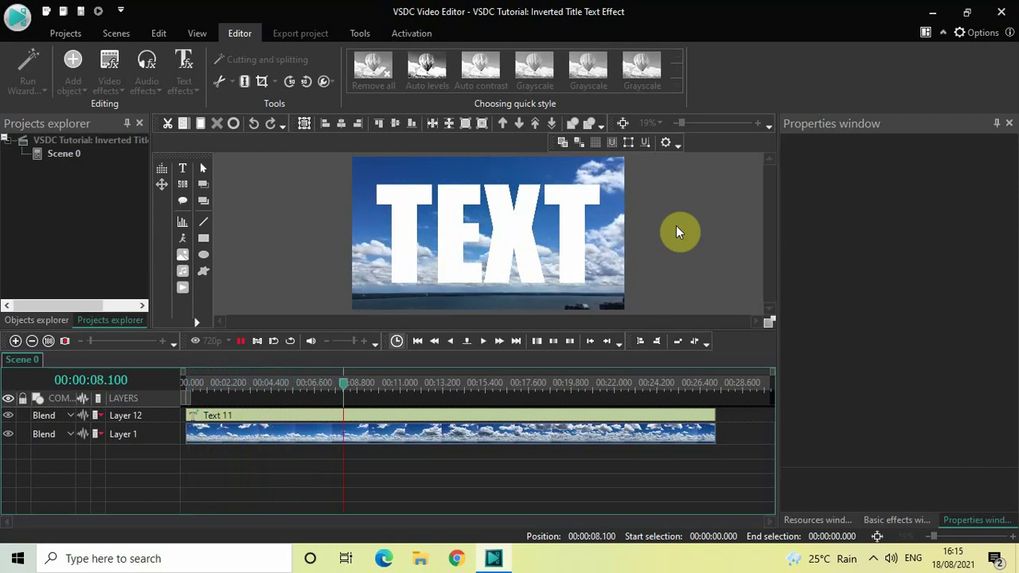
key("space")
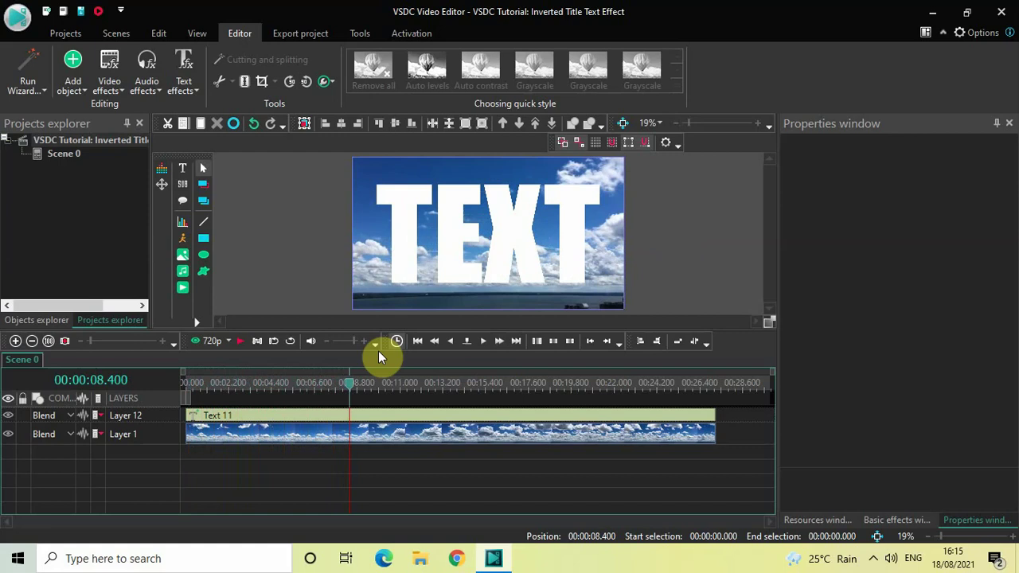
Step: Set Layer 12's blend mode to Difference from the More... blend options
left_click(52, 417)
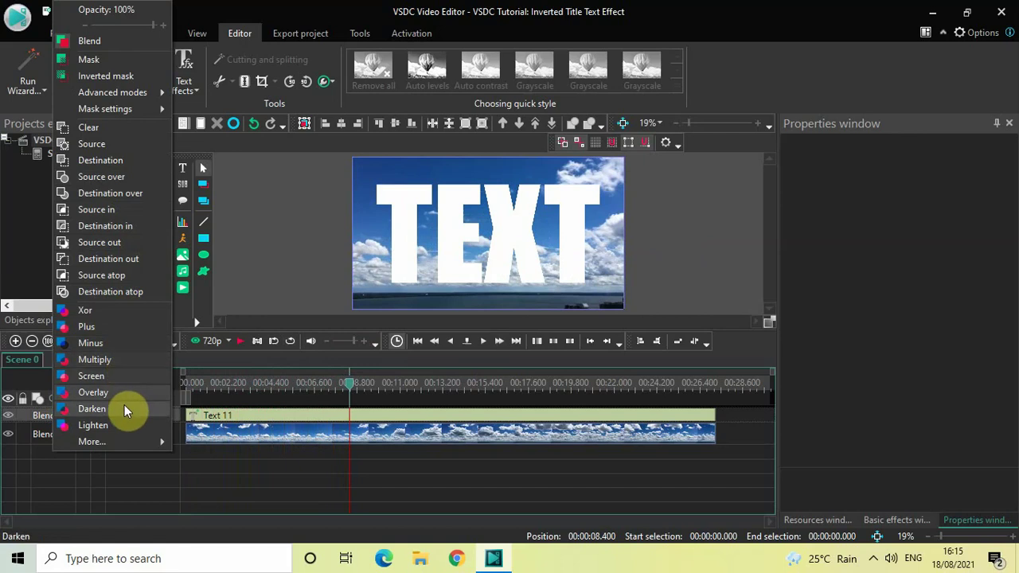
mouse_move(121, 443)
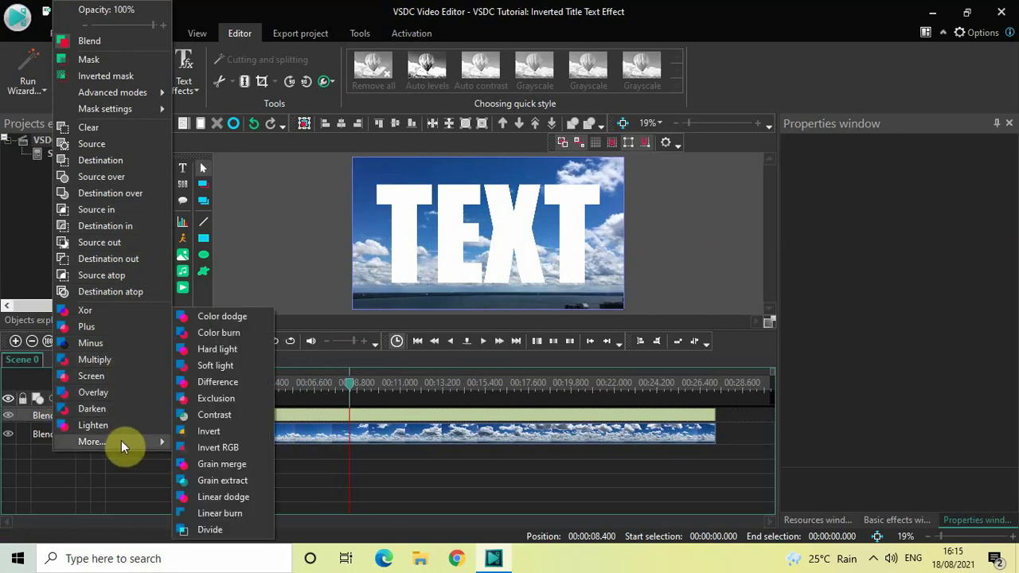
left_click(225, 383)
left_click(375, 244)
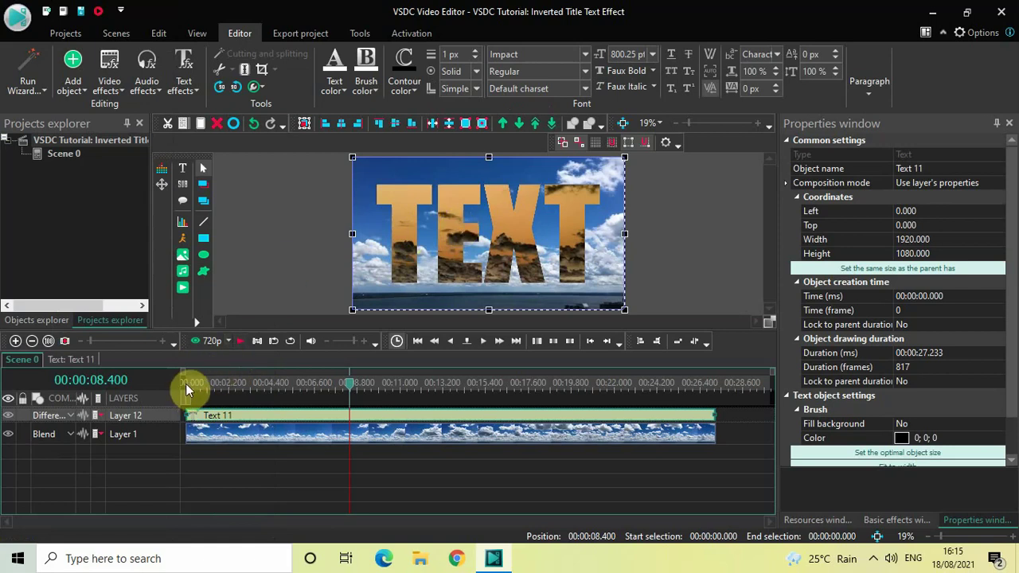
left_click(186, 385)
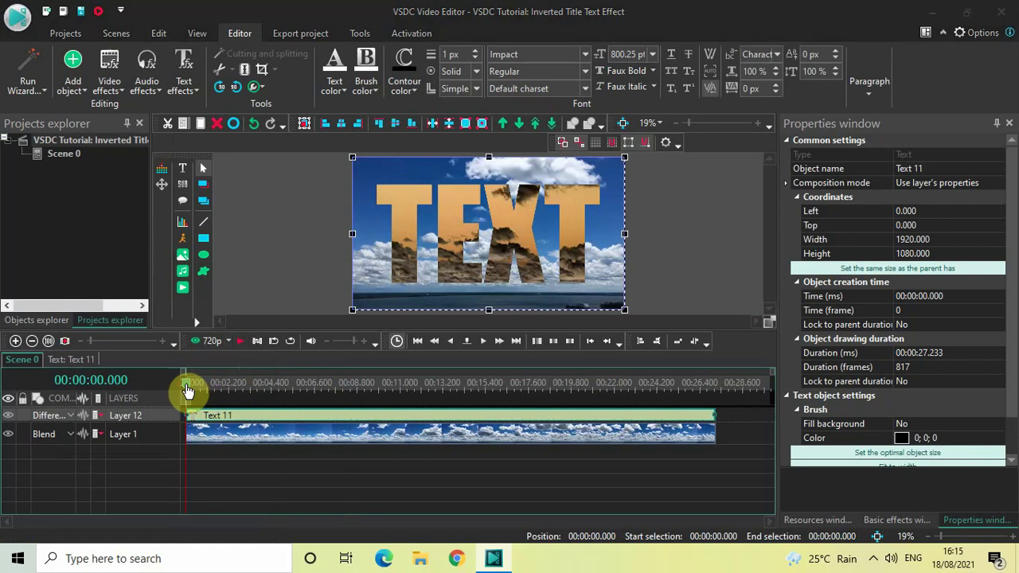
key("space")
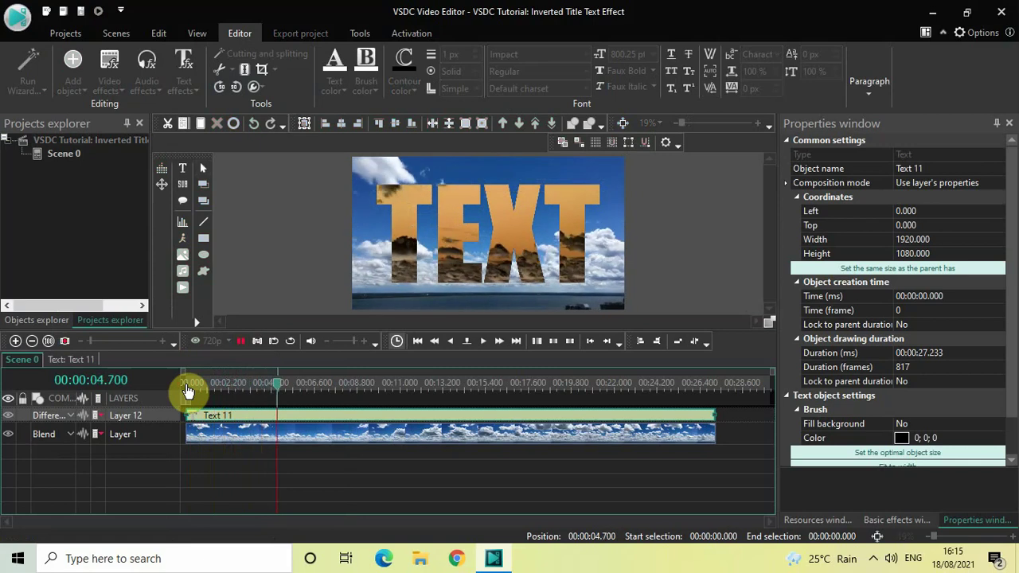
key("space")
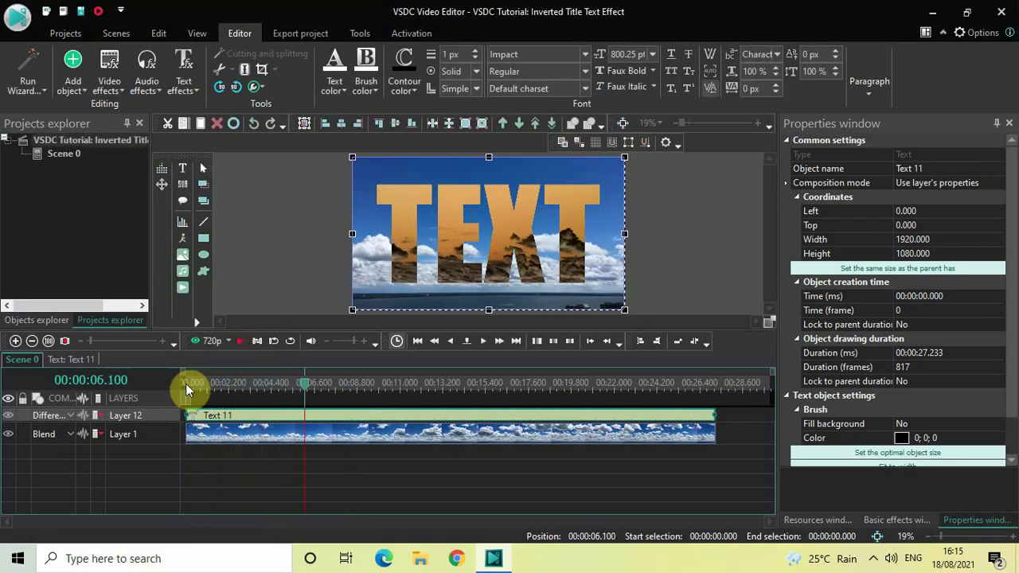
Step: Change Layer 12's blending to Exclusion, preview playback, and return to about 00:02.8
left_click(56, 416)
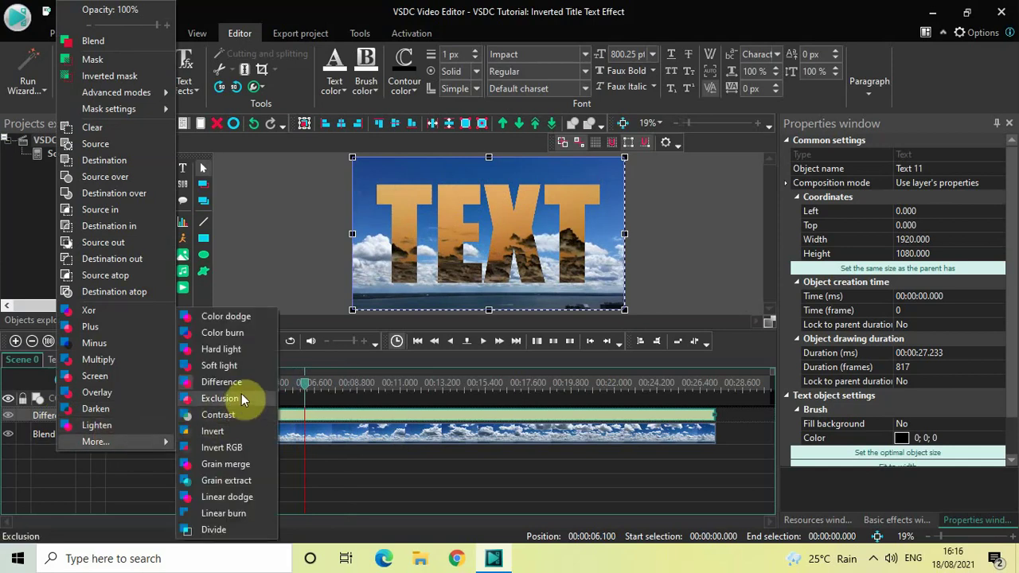
left_click(241, 397)
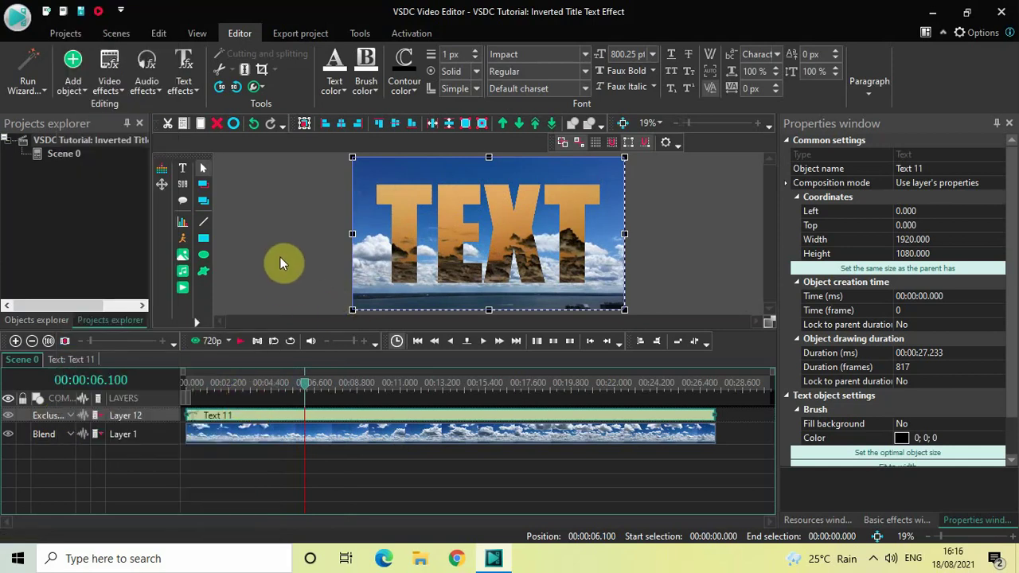
key("space")
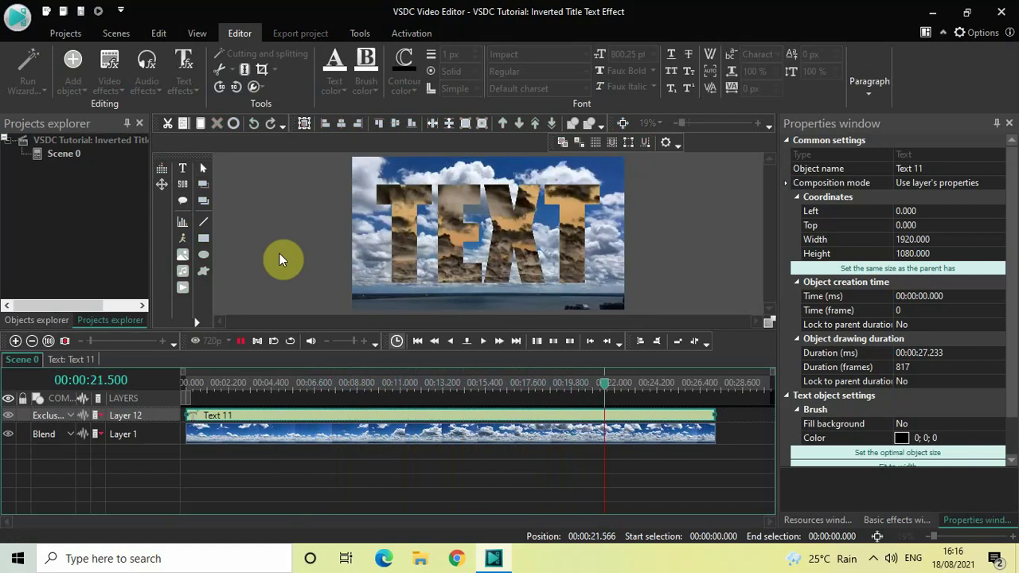
key("space")
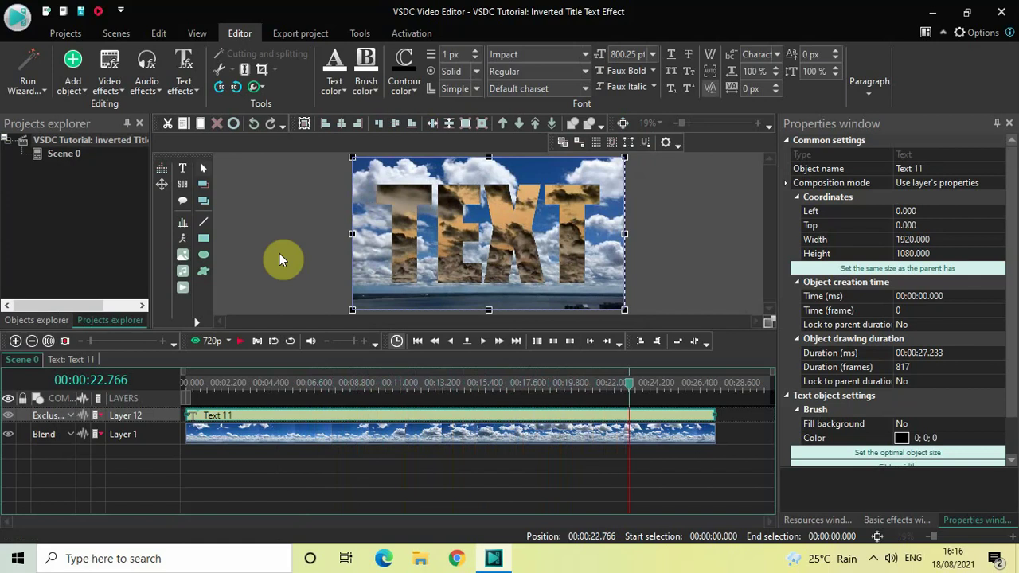
left_click(241, 385)
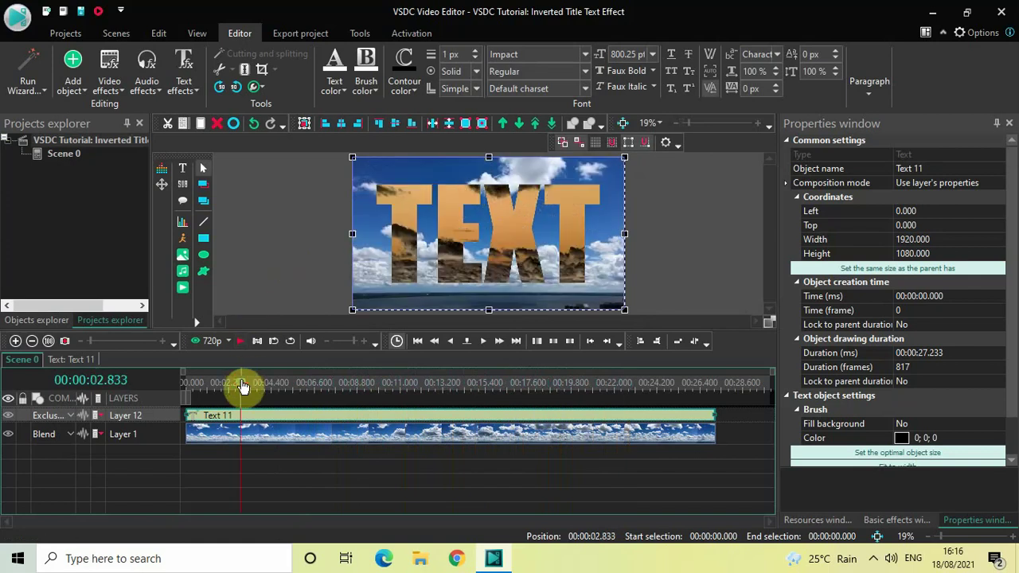